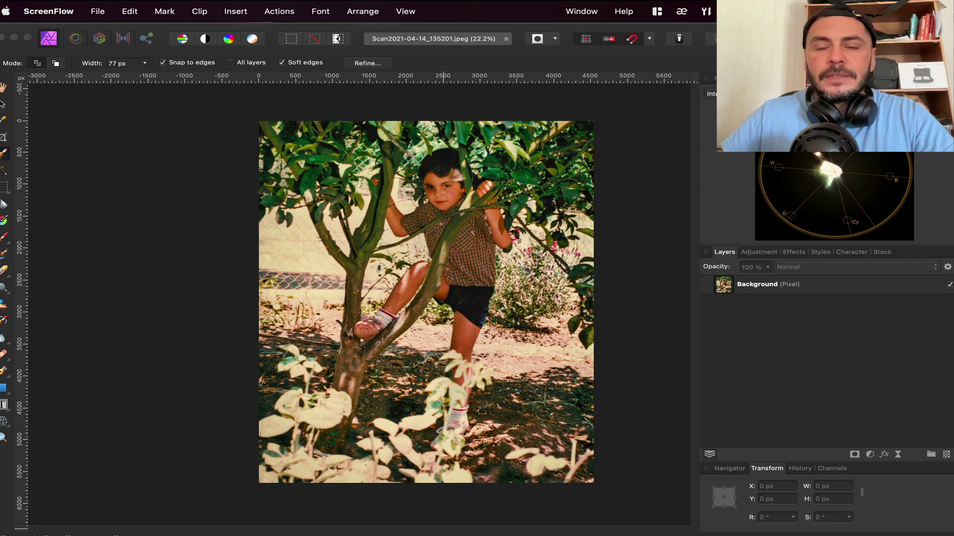
# Add a Levels adjustment layer from its Default preset in the Adjustments panel
pyautogui.click(764, 257)
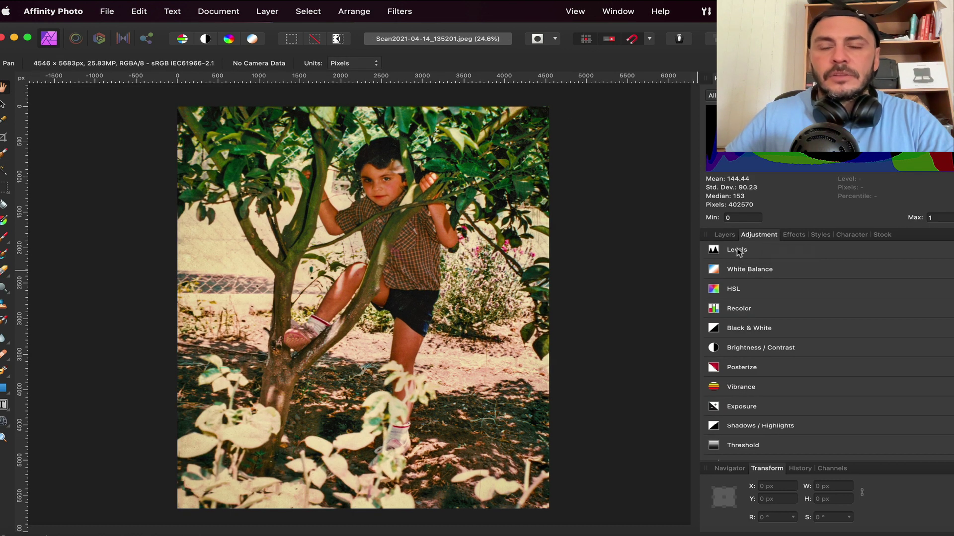
pyautogui.click(739, 253)
pyautogui.click(738, 254)
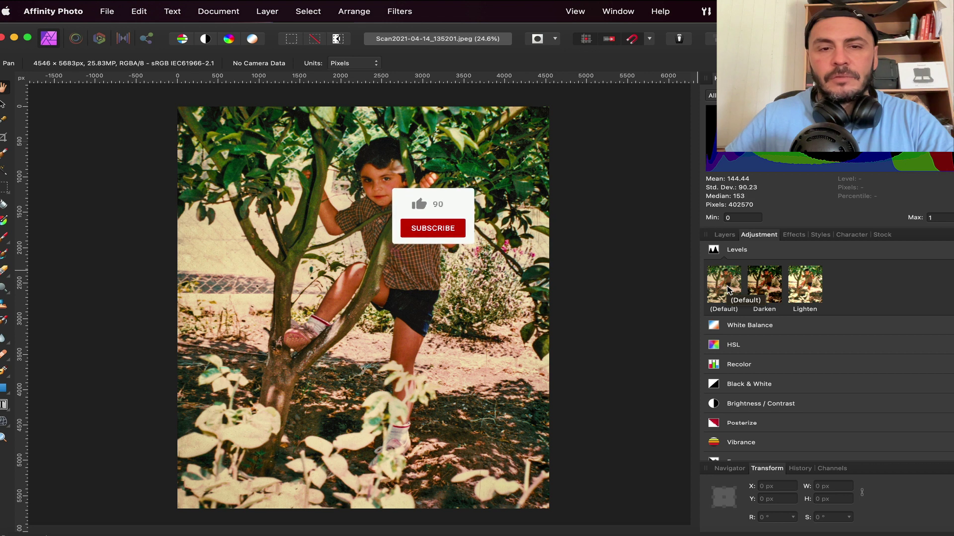
pyautogui.click(726, 286)
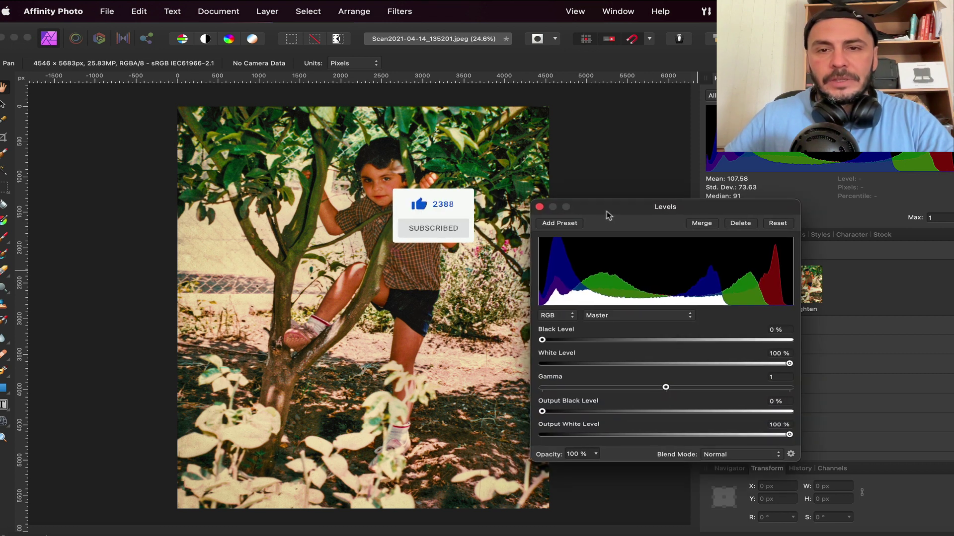
# Switch Levels to the Red channel and set black point 4%, white point 96%
pyautogui.moveTo(605, 215); pyautogui.dragTo(640, 226)
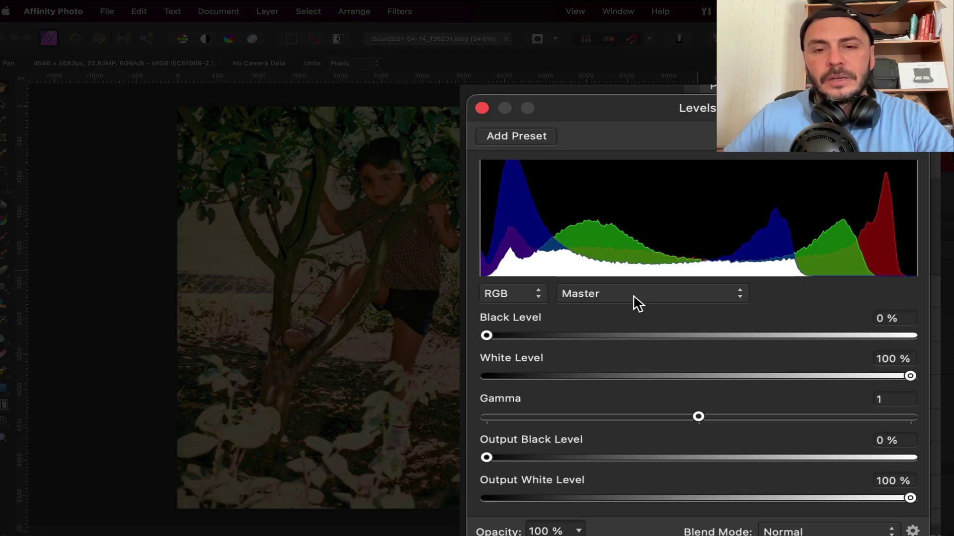
pyautogui.click(600, 294)
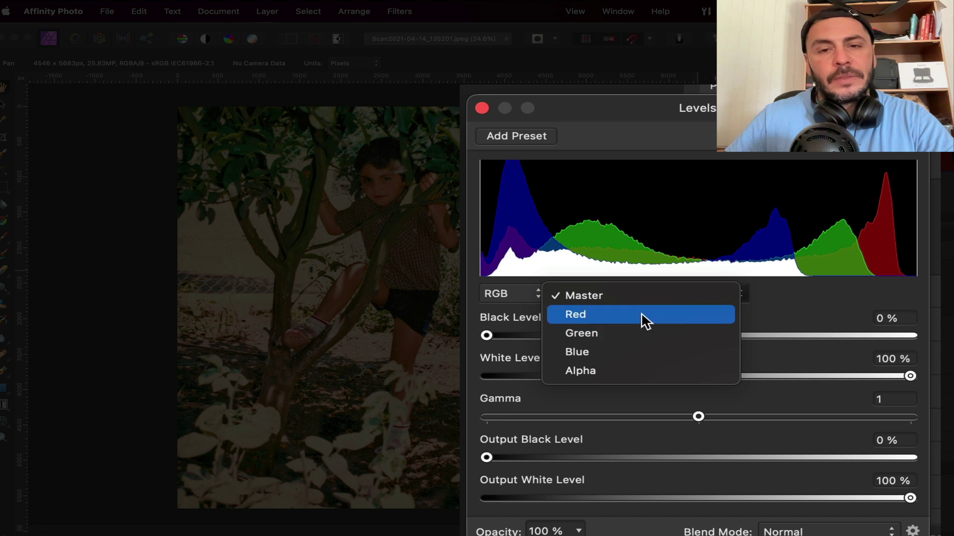
pyautogui.click(642, 316)
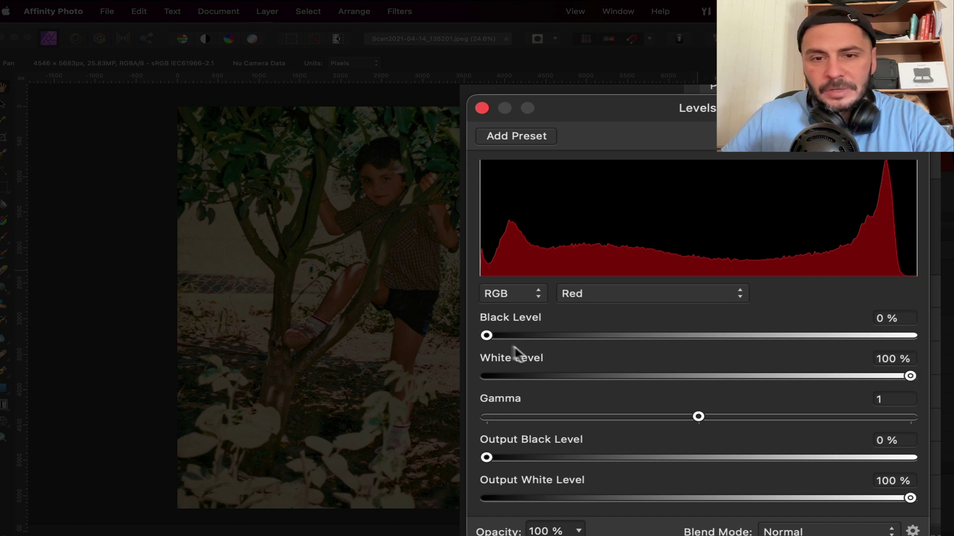
pyautogui.moveTo(486, 337)
pyautogui.mouseDown()
pyautogui.moveTo(535, 337)
pyautogui.moveTo(465, 346)
pyautogui.mouseUp()
pyautogui.moveTo(910, 376)
pyautogui.mouseDown()
pyautogui.moveTo(827, 376)
pyautogui.moveTo(911, 376)
pyautogui.mouseUp()
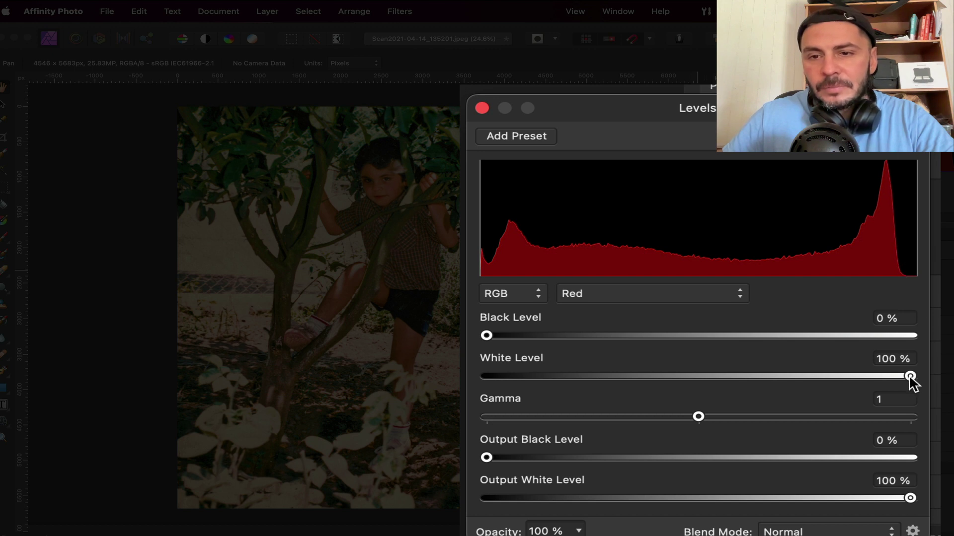
pyautogui.moveTo(909, 376); pyautogui.dragTo(893, 377)
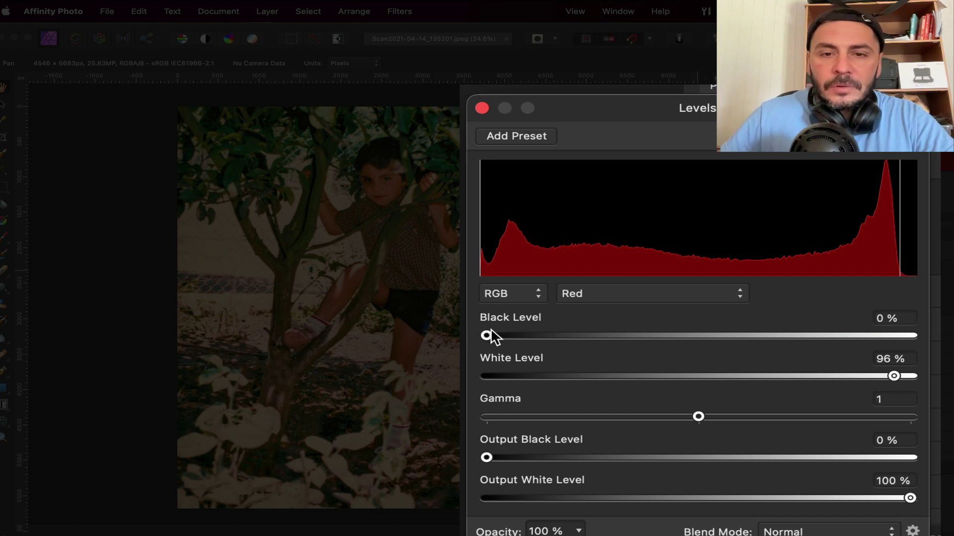
pyautogui.moveTo(487, 336); pyautogui.dragTo(504, 335)
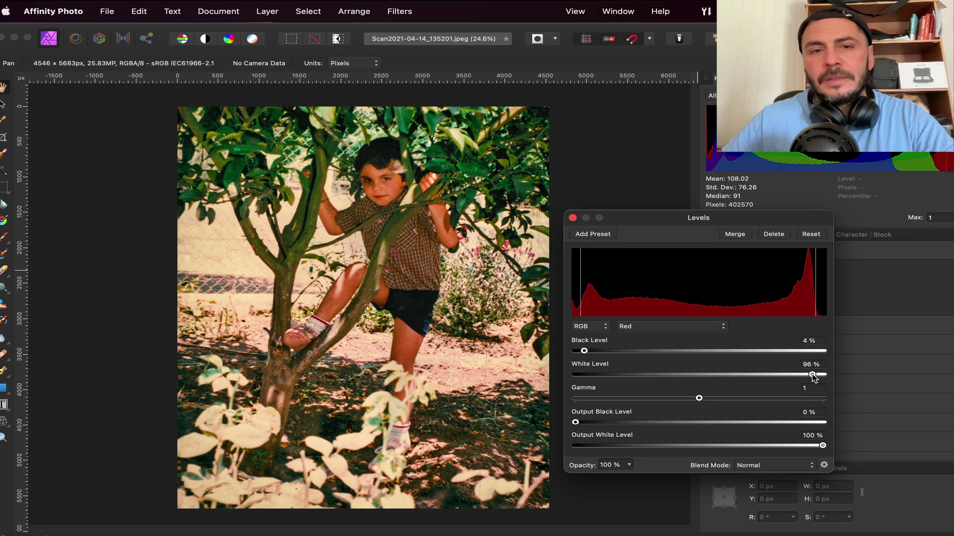
# Set the Green channel levels to 90% white and 3% black
pyautogui.click(654, 329)
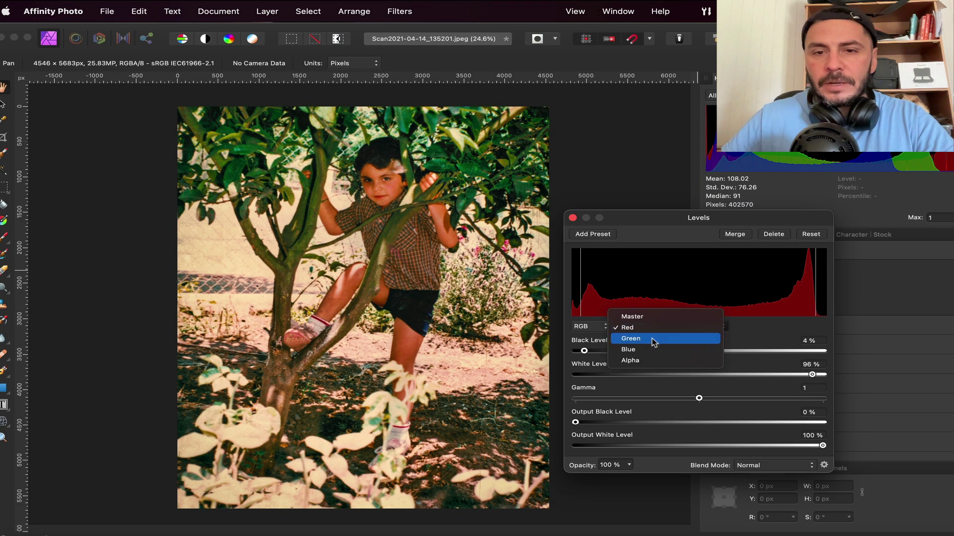
pyautogui.click(652, 340)
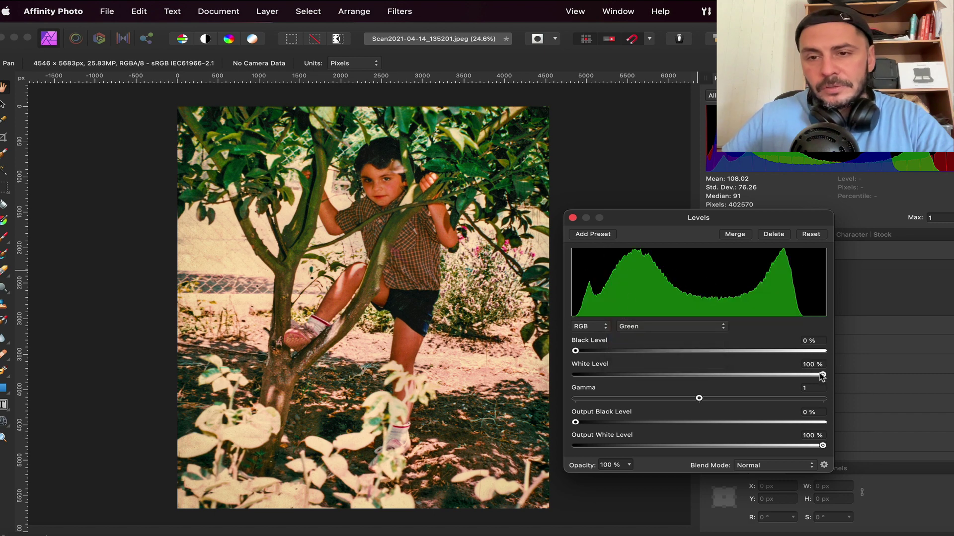
pyautogui.moveTo(823, 376); pyautogui.dragTo(796, 376)
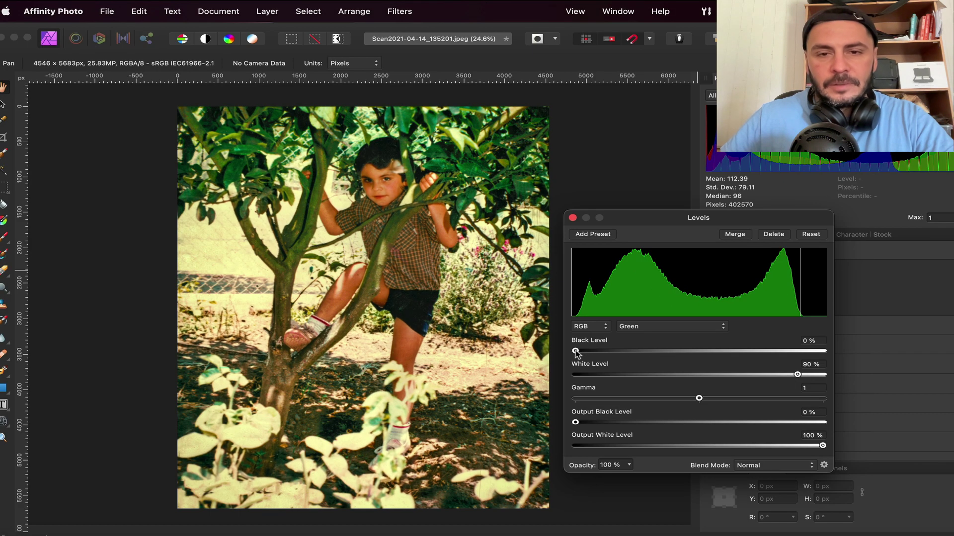
pyautogui.moveTo(575, 351); pyautogui.dragTo(584, 351)
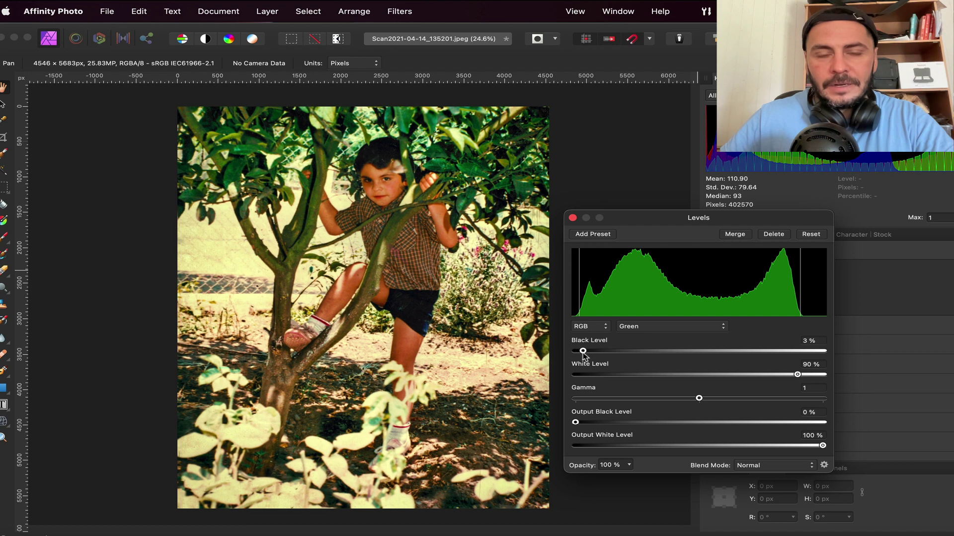
# Set the Blue channel levels to 73% white and 2% black
pyautogui.click(681, 327)
pyautogui.click(674, 342)
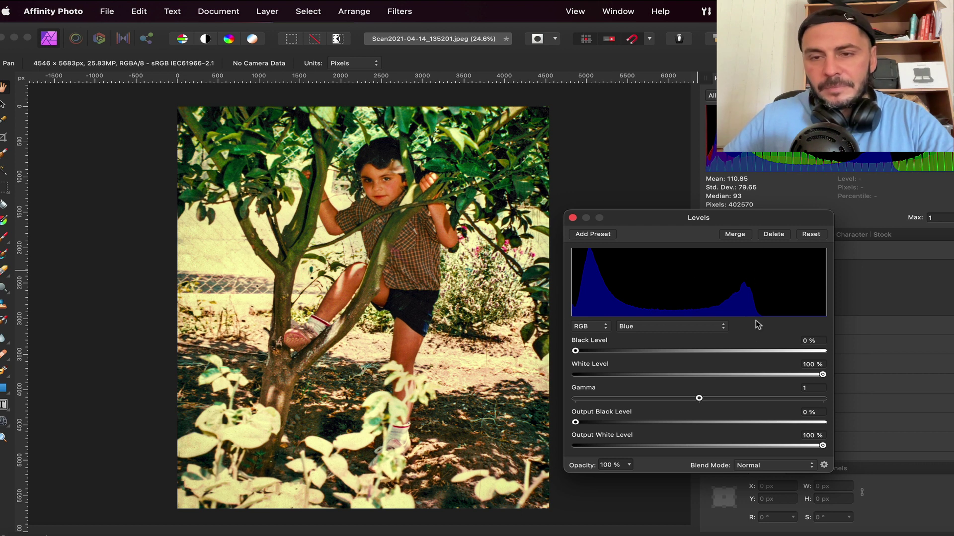
pyautogui.moveTo(822, 375); pyautogui.dragTo(754, 391)
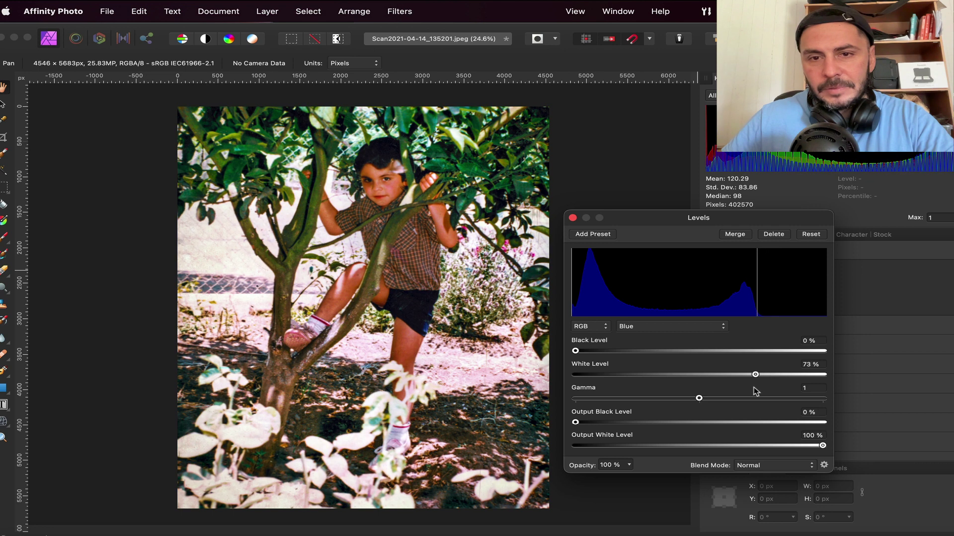
pyautogui.moveTo(576, 351); pyautogui.dragTo(579, 351)
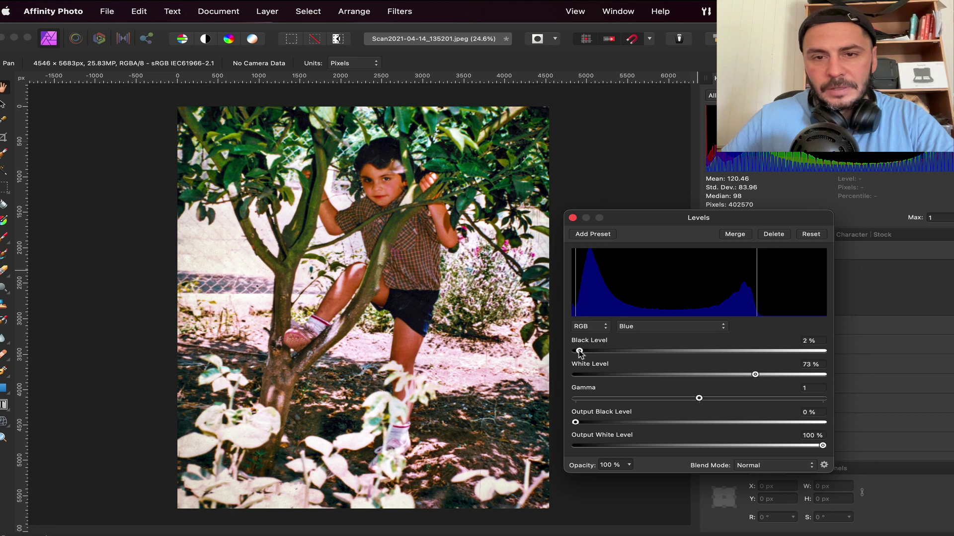
# Close Levels, then toggle the Levels layer's visibility to compare, leaving it on
pyautogui.click(572, 218)
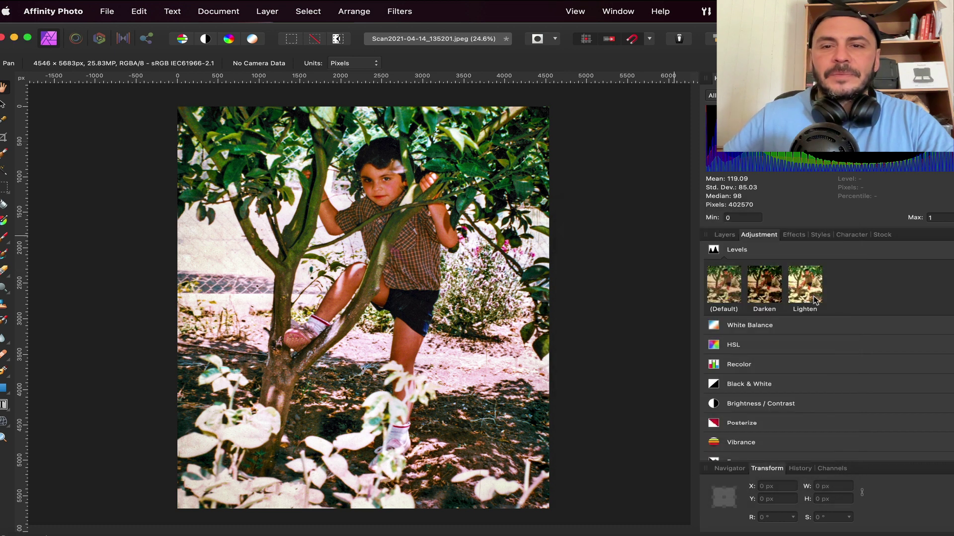
pyautogui.click(728, 236)
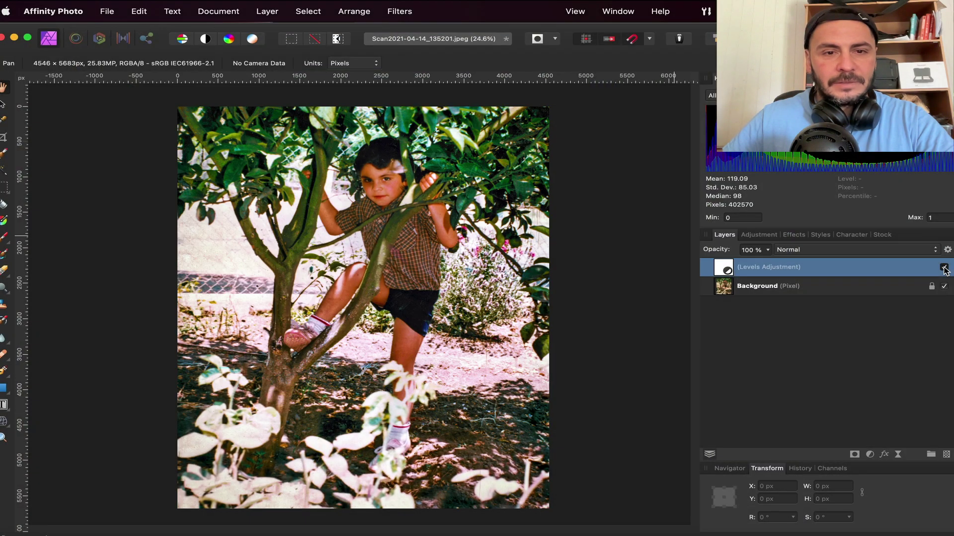
pyautogui.click(943, 267)
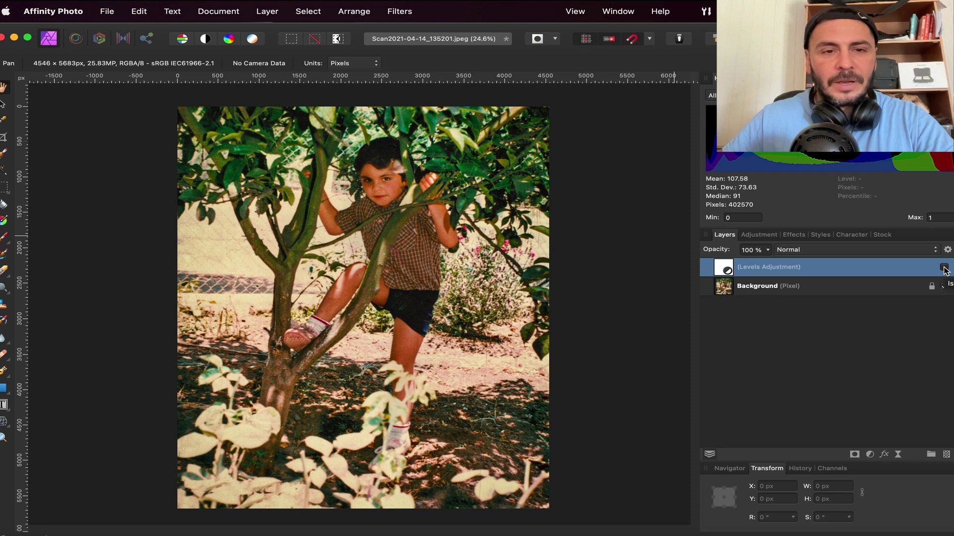
pyautogui.click(943, 268)
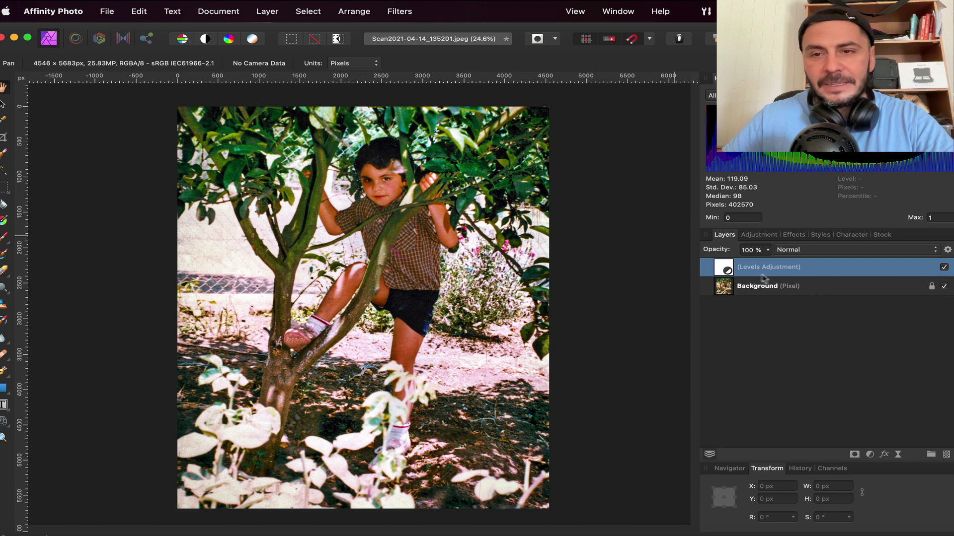
pyautogui.click(944, 269)
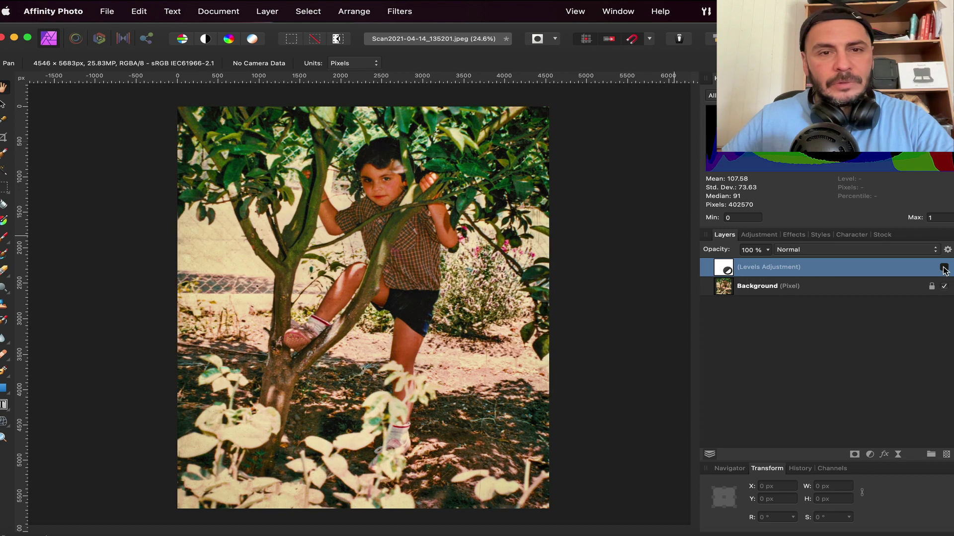
pyautogui.click(943, 269)
pyautogui.click(944, 268)
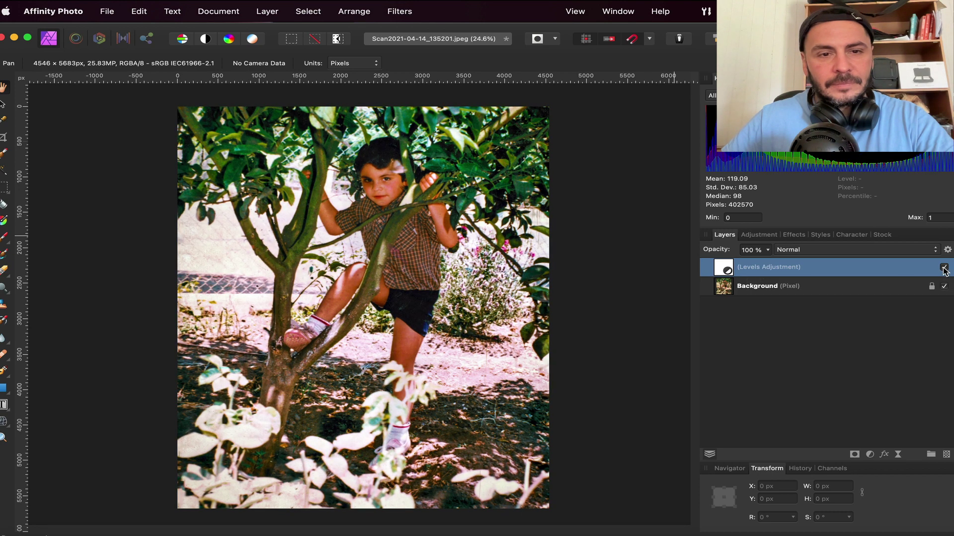